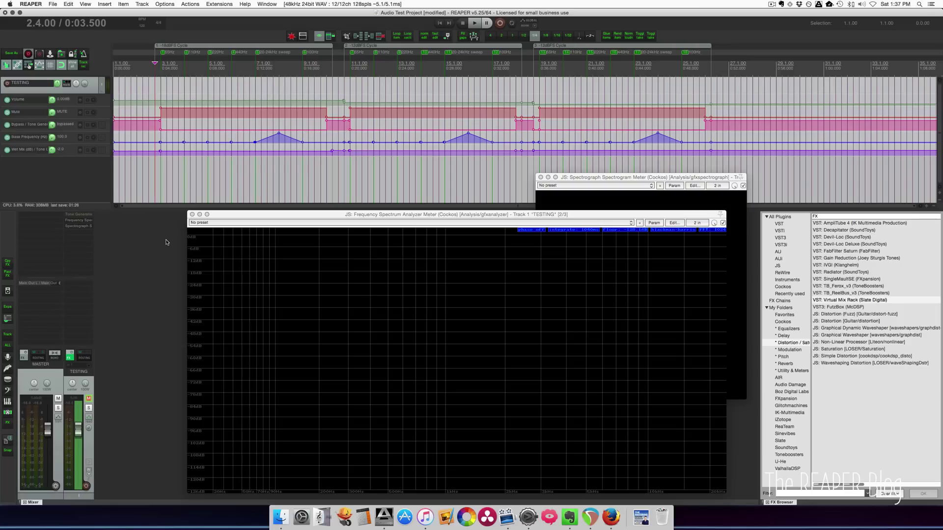
Step: Scroll the Mixed by Marc Mozart article to its Test Setup & Procedure section
key(super+Tab)
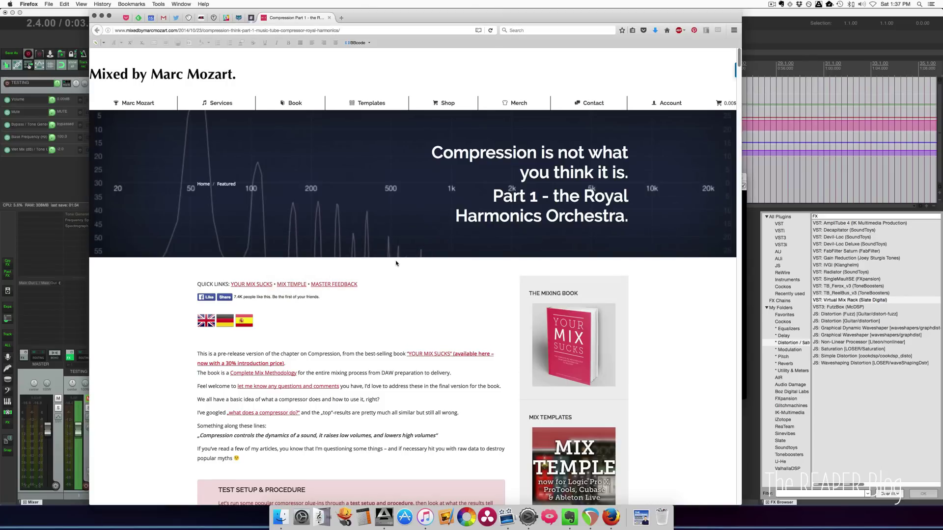
scroll(397, 264, down, 10)
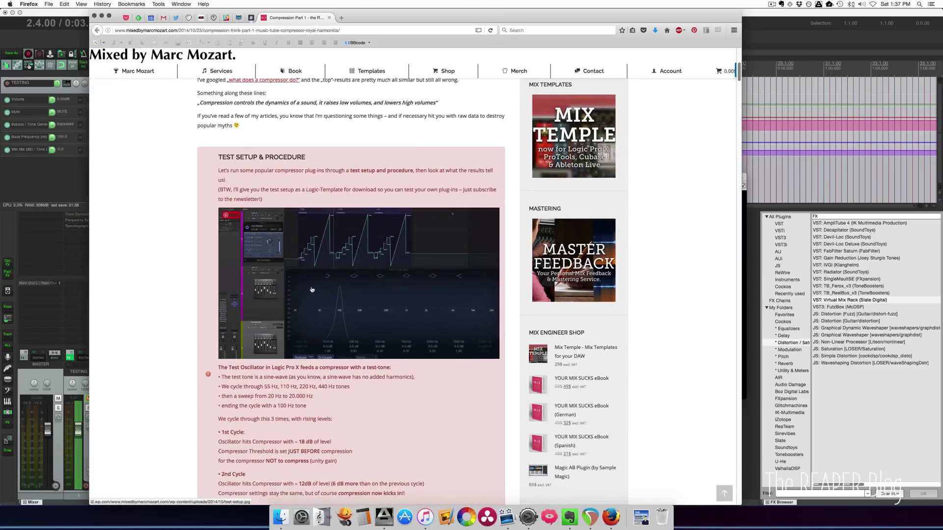
scroll(306, 282, up, 1)
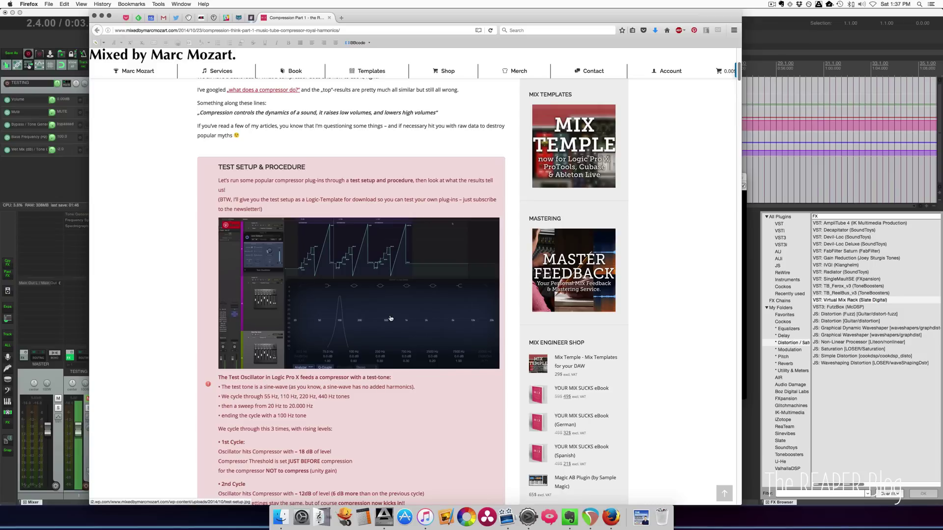
key(super+Tab)
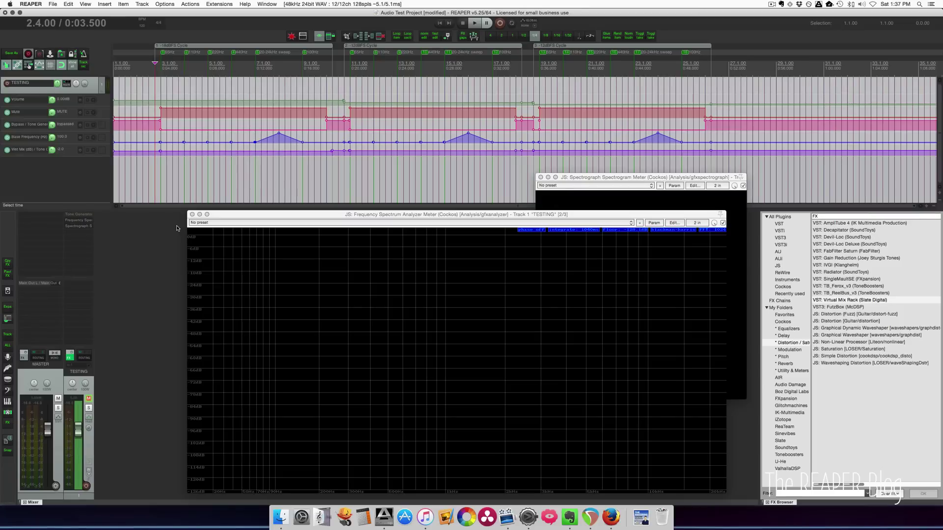
click(77, 214)
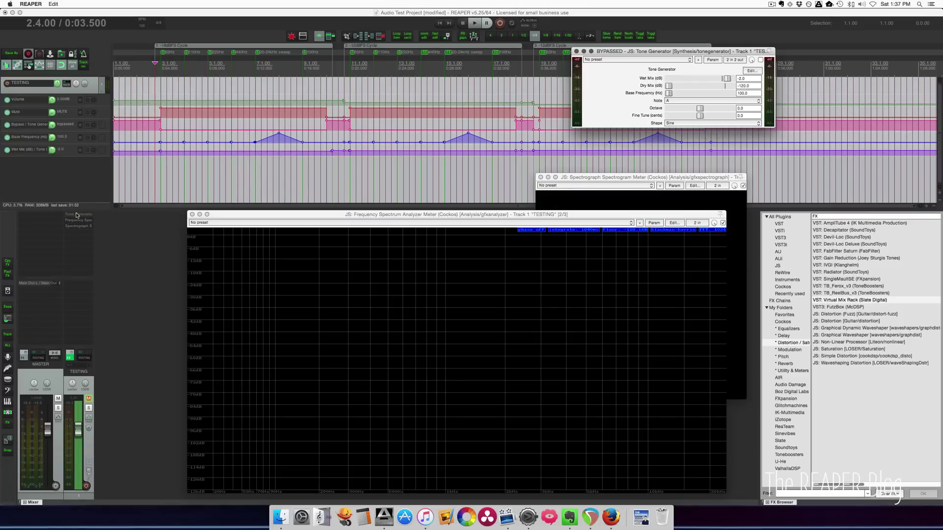
drag(653, 54, 248, 120)
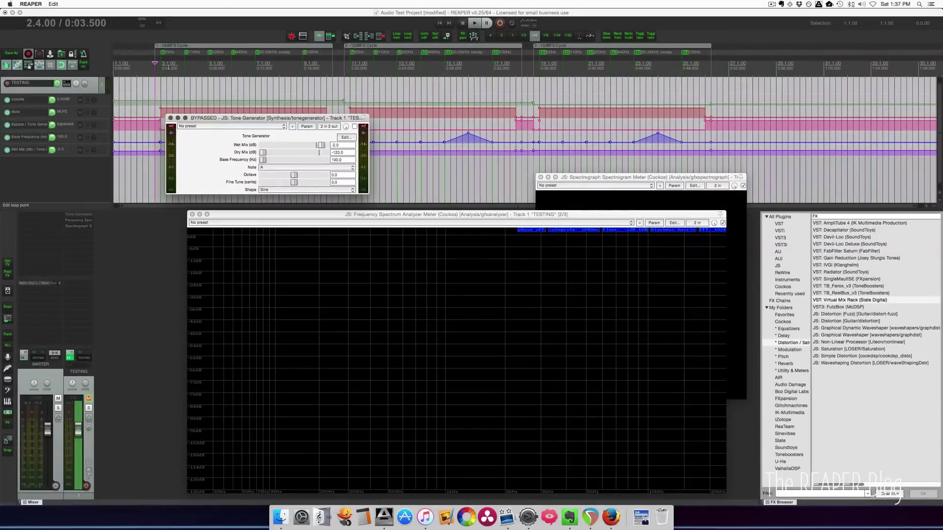
drag(291, 162, 292, 224)
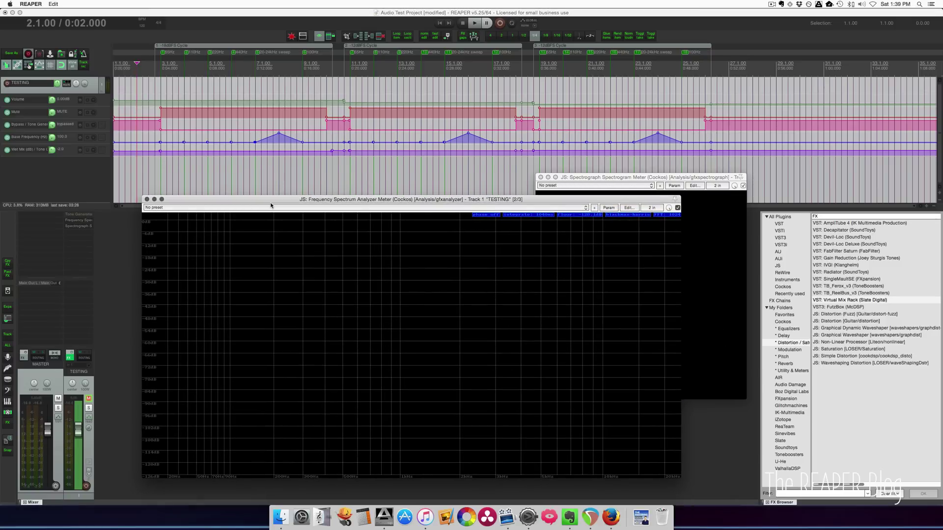
Step: Position the spectrum analyzer and Spectrograph windows over the arrange view, spectrogram in front
drag(272, 200, 254, 203)
drag(638, 180, 497, 166)
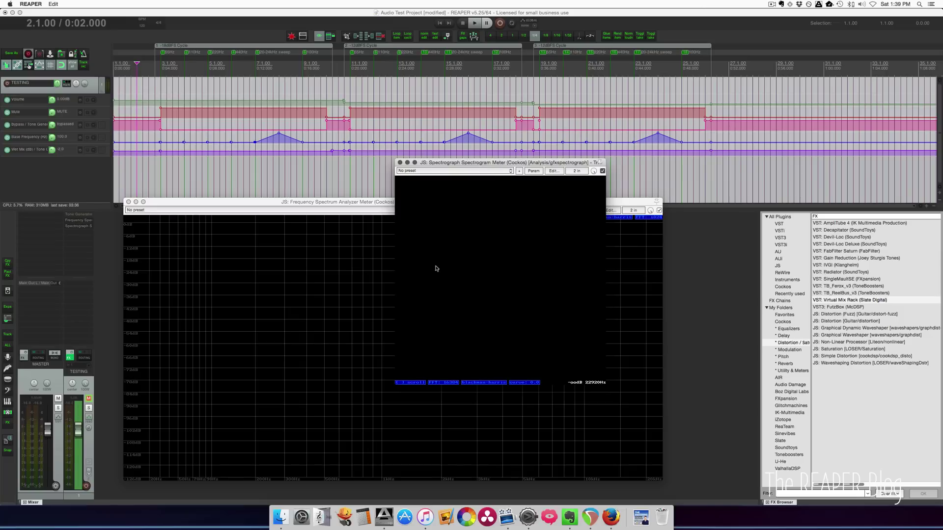
drag(492, 163, 684, 137)
click(377, 202)
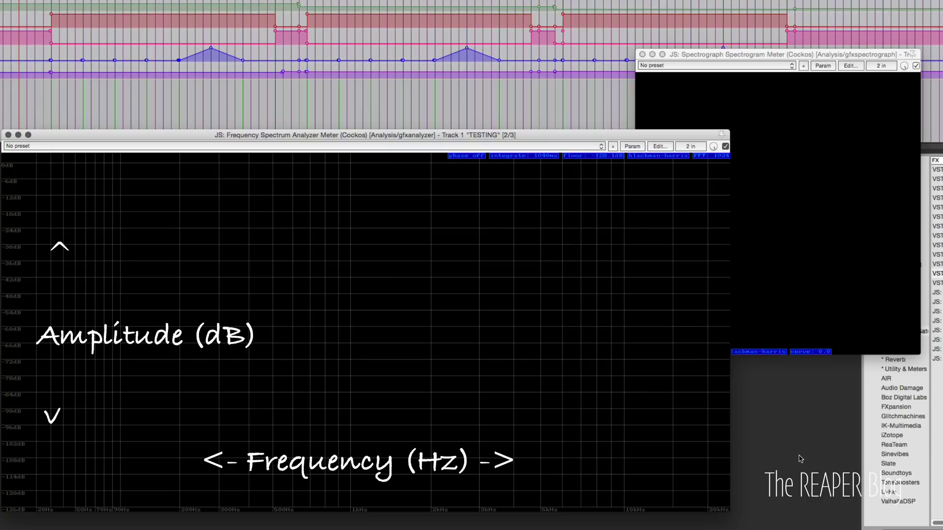
drag(752, 57, 266, 65)
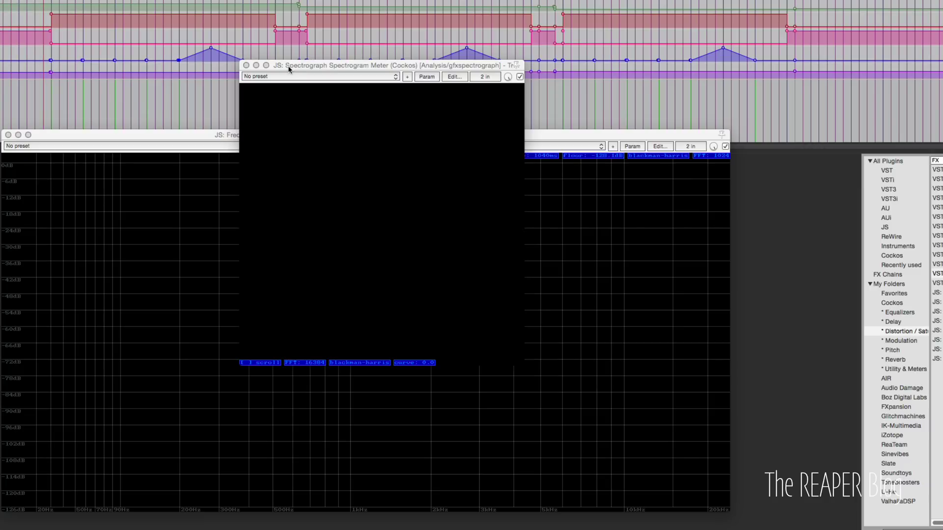
Step: Raise the Spectrograph window and start playing the test tone sweep
drag(288, 66, 396, 49)
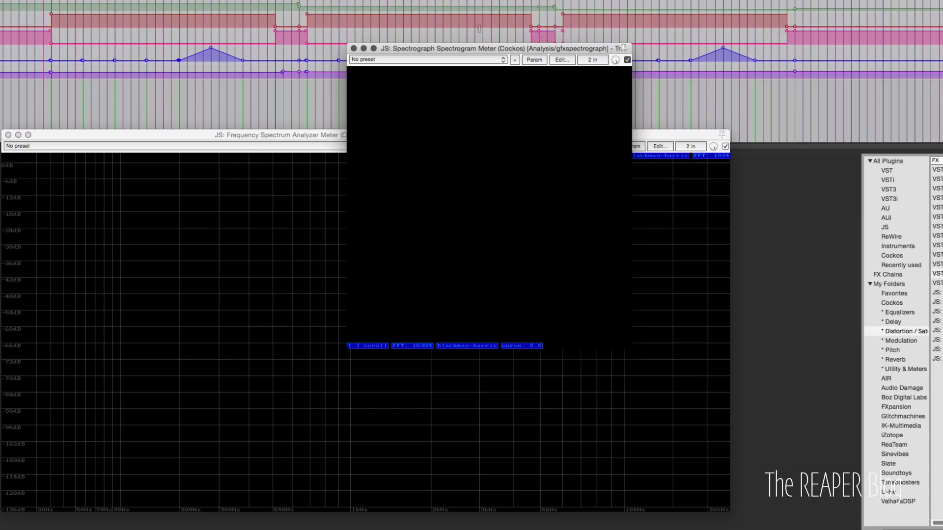
key(space)
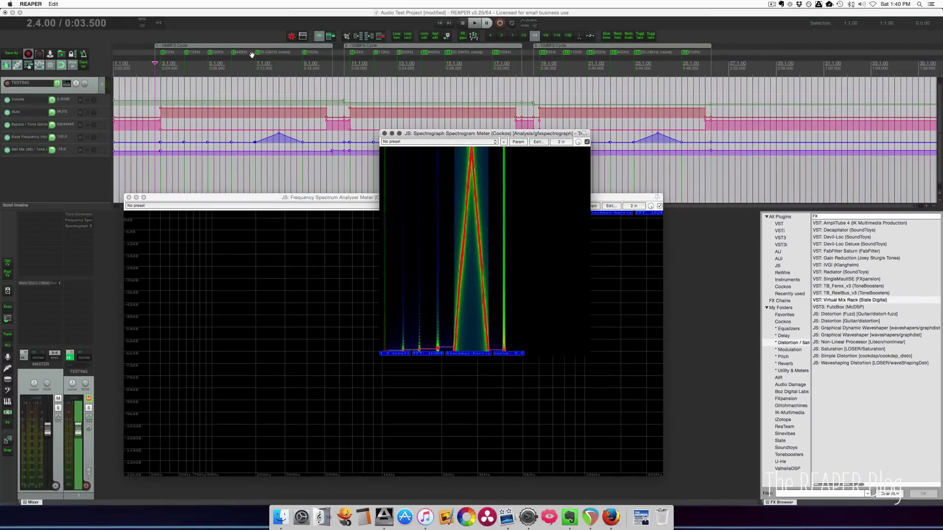
Step: Set the play position to 0:19.000 and shift the Spectrograph window down-right
click(338, 67)
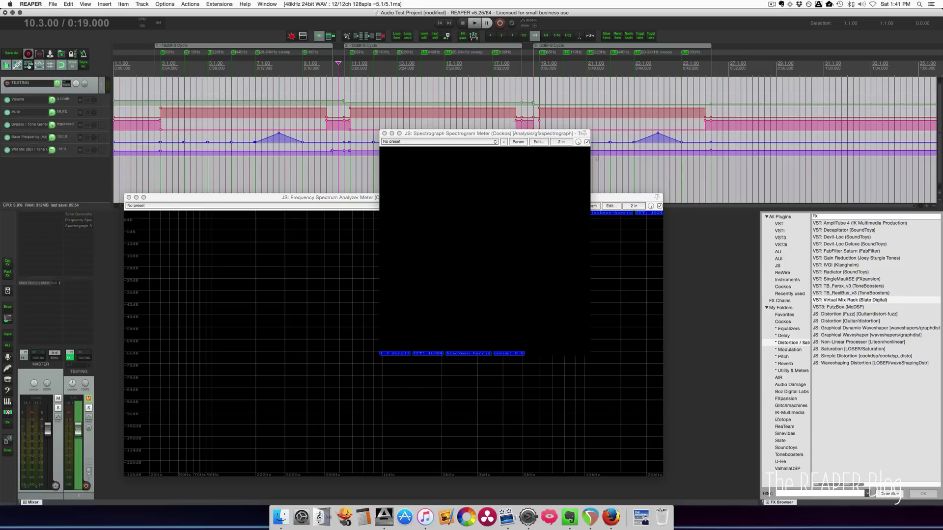
drag(471, 134, 549, 190)
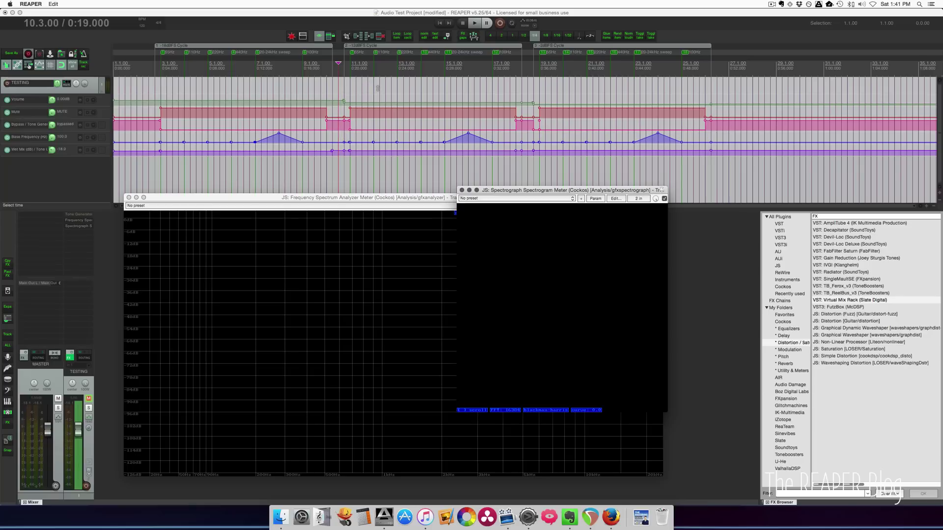
Step: Add Cockos ReaComp after the Tone Generator with the Drum Room Destruction preset, arranging windows beside it
click(783, 322)
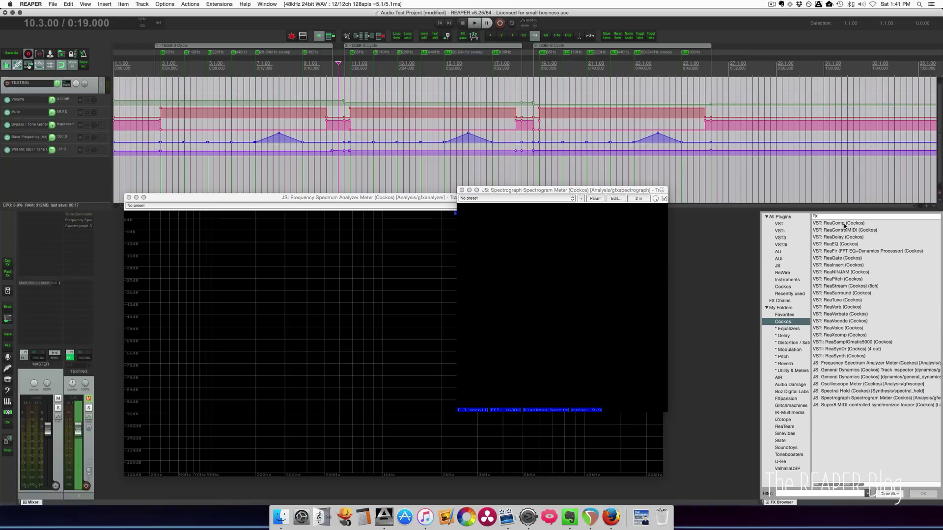
drag(845, 225, 83, 222)
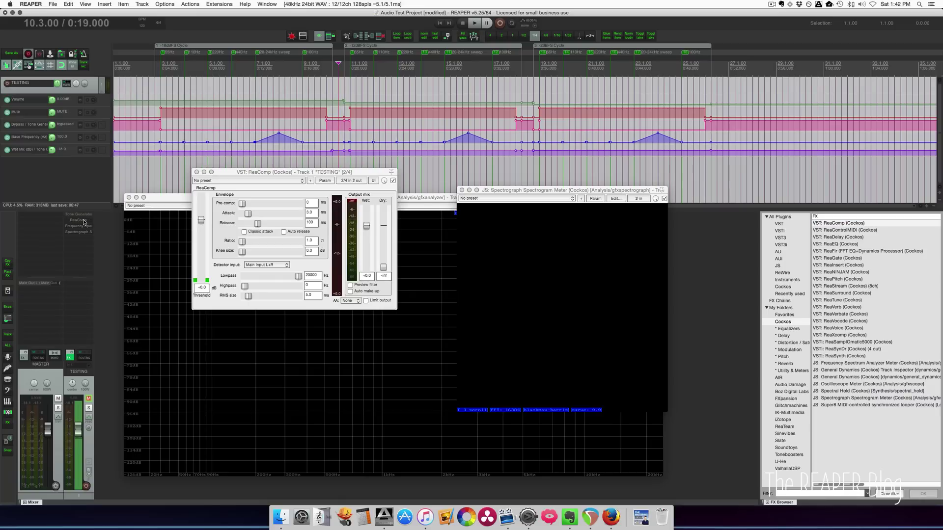
click(221, 181)
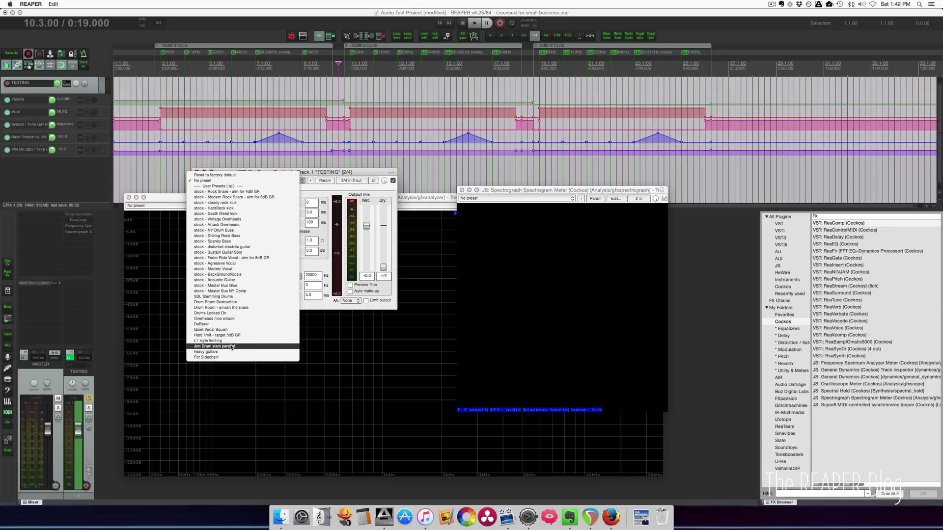
click(230, 302)
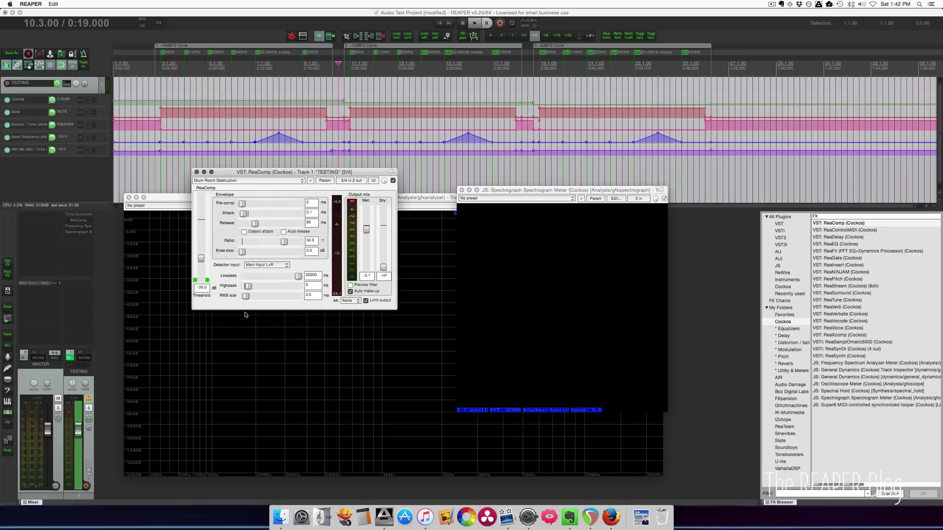
drag(303, 177, 738, 144)
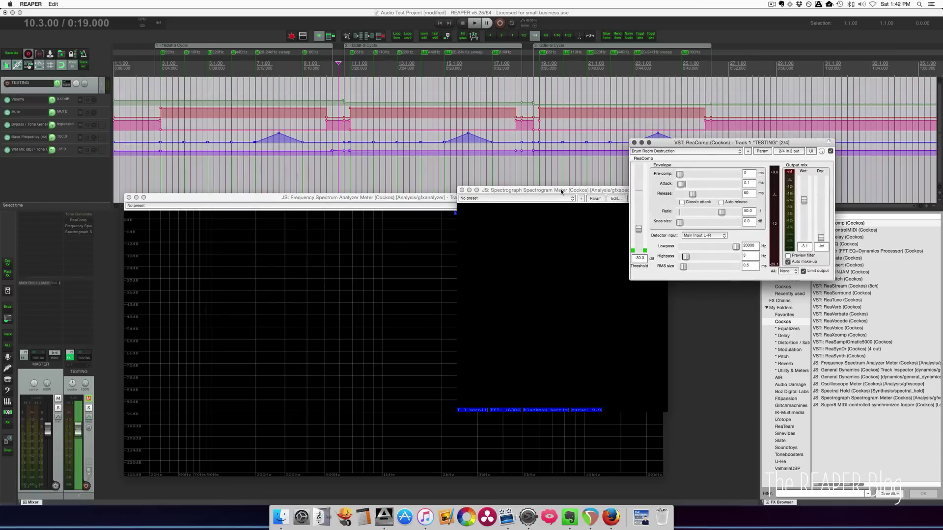
drag(562, 191, 726, 287)
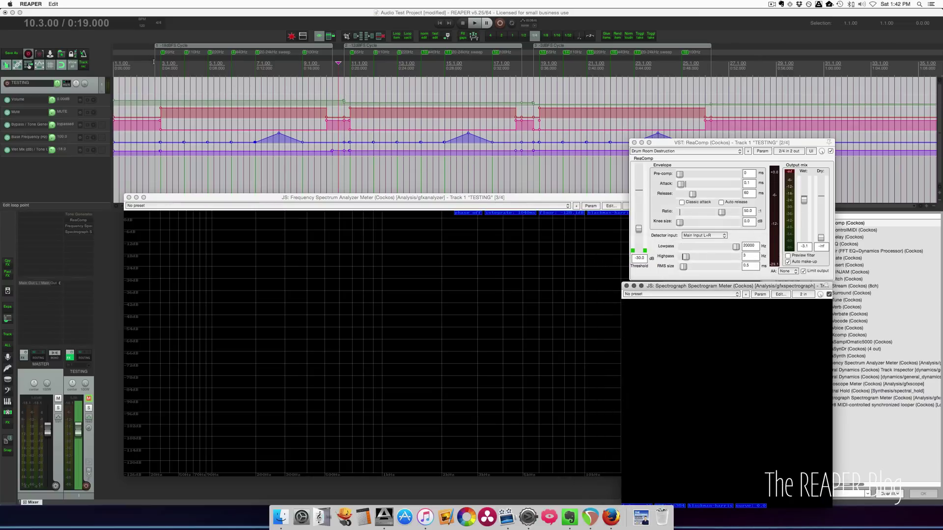
Step: Set the edit position to 0:19.500, move the spectrogram to top centre, and play
click(345, 63)
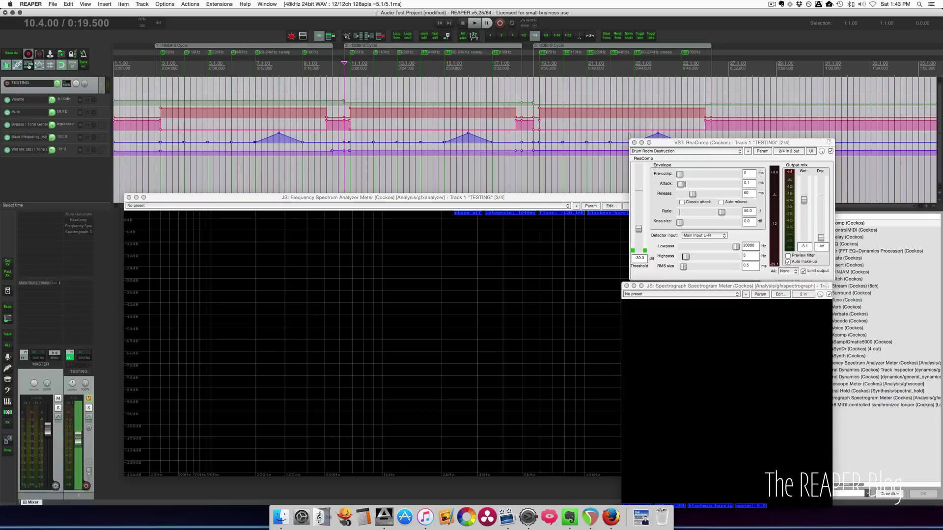
drag(684, 287, 452, 63)
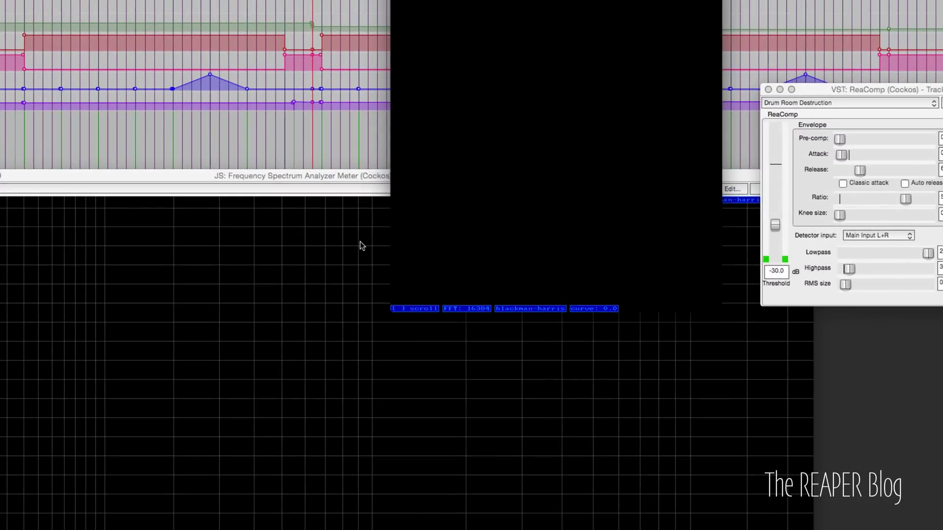
key(space)
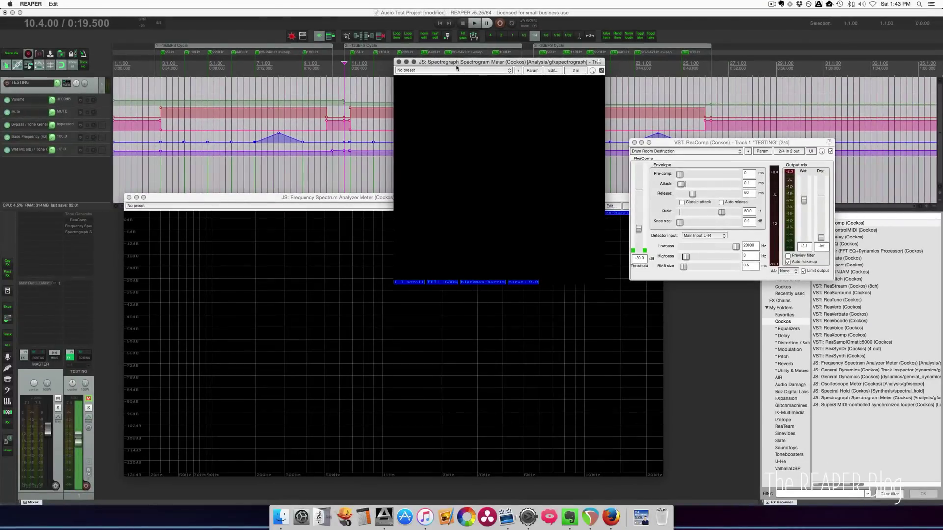
Step: Play from bar 15 through ReaComp with the spectrogram and ReaComp both visible
drag(456, 63, 519, 110)
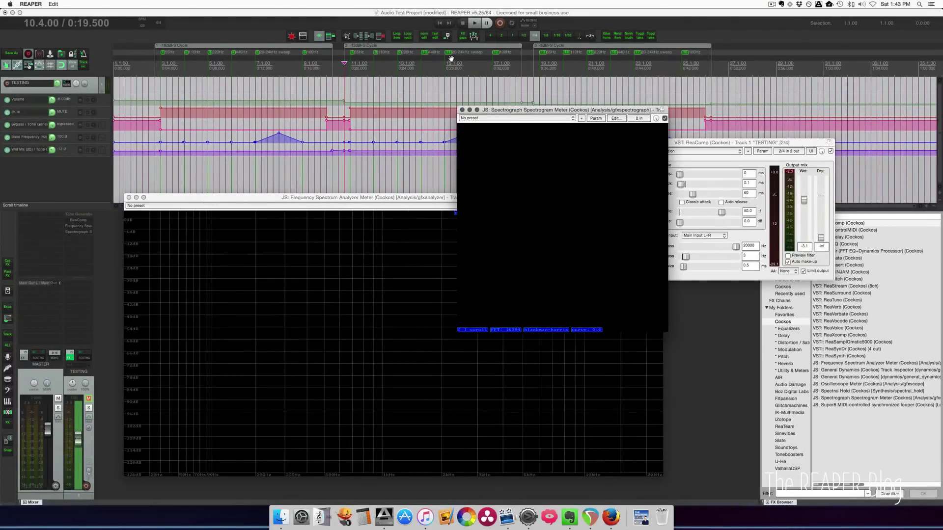
click(450, 56)
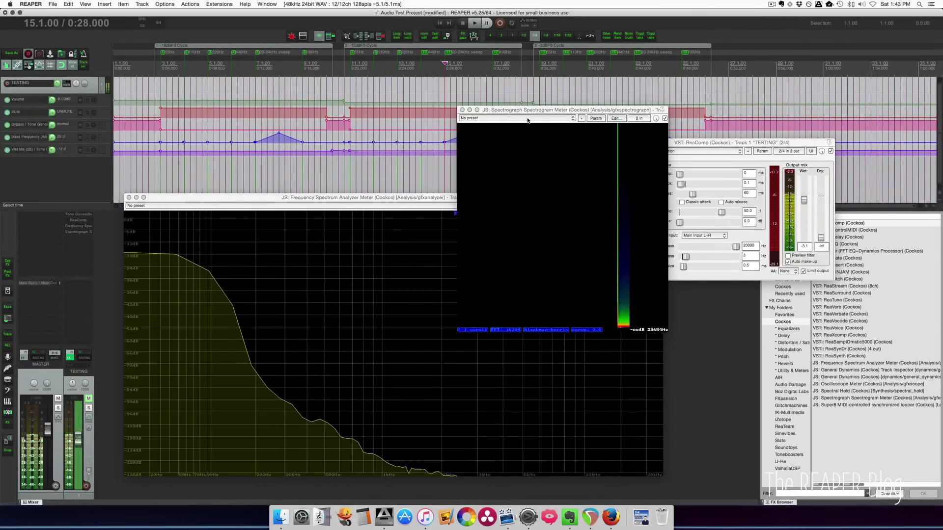
drag(529, 113, 461, 136)
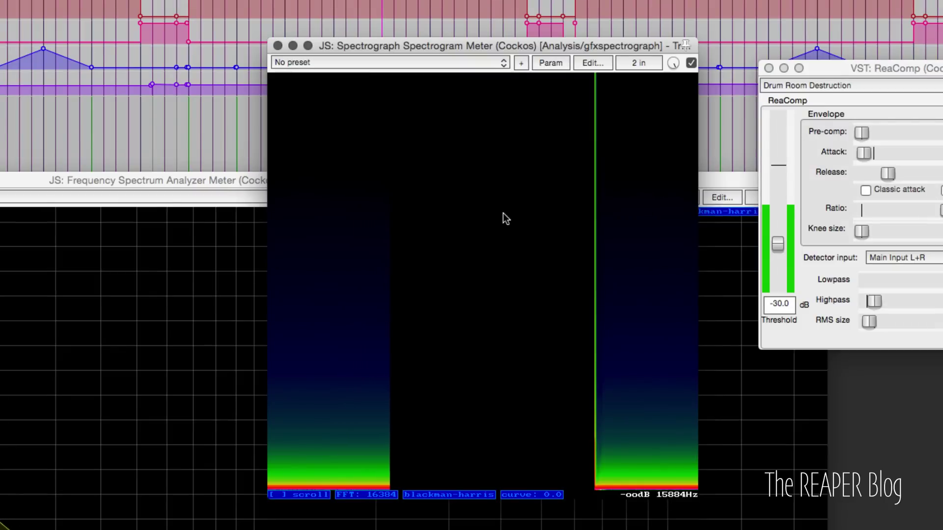
key(space)
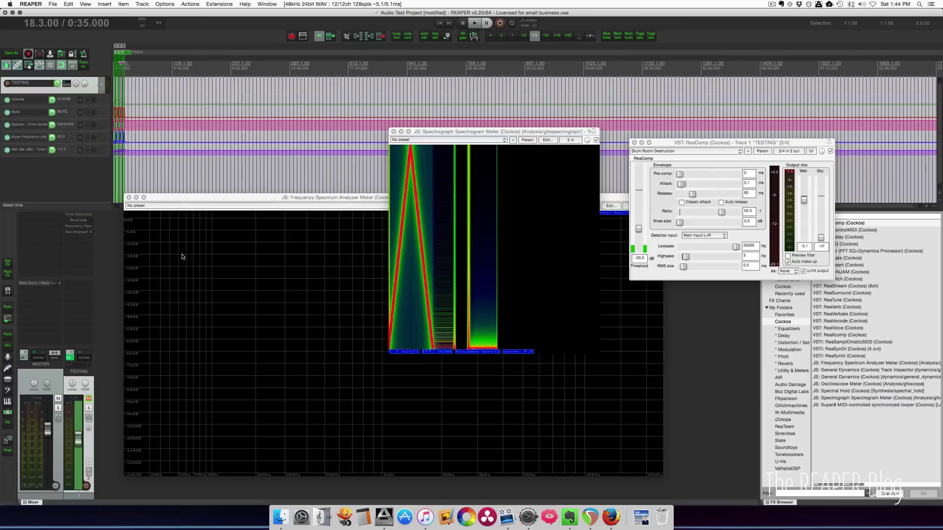
Step: Remove ReaComp and insert Soundtoys AU Devil-Loc above Frequency Spectrum on TESTING
alt+click(76, 222)
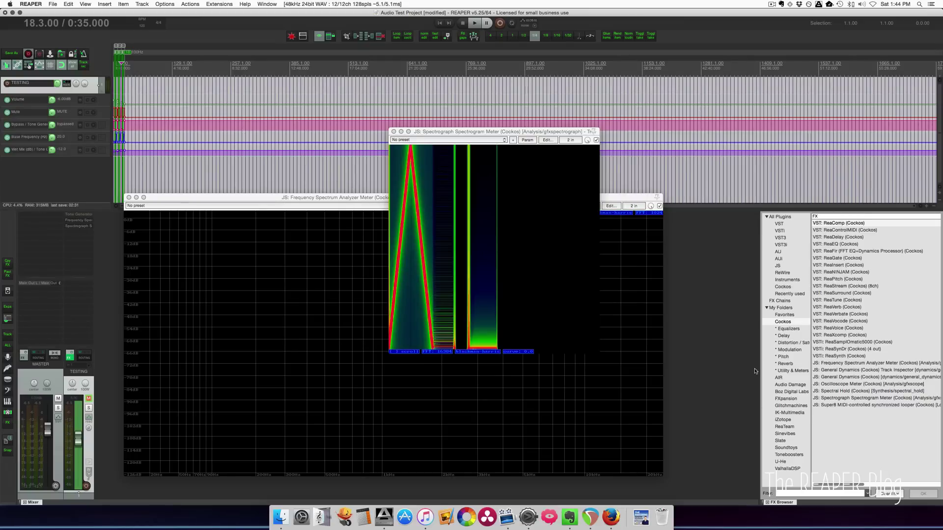
click(785, 447)
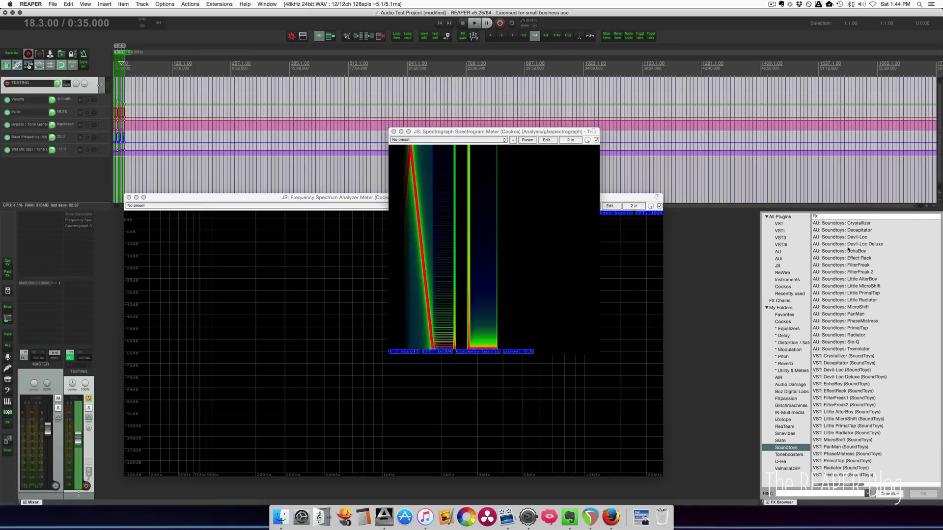
click(830, 238)
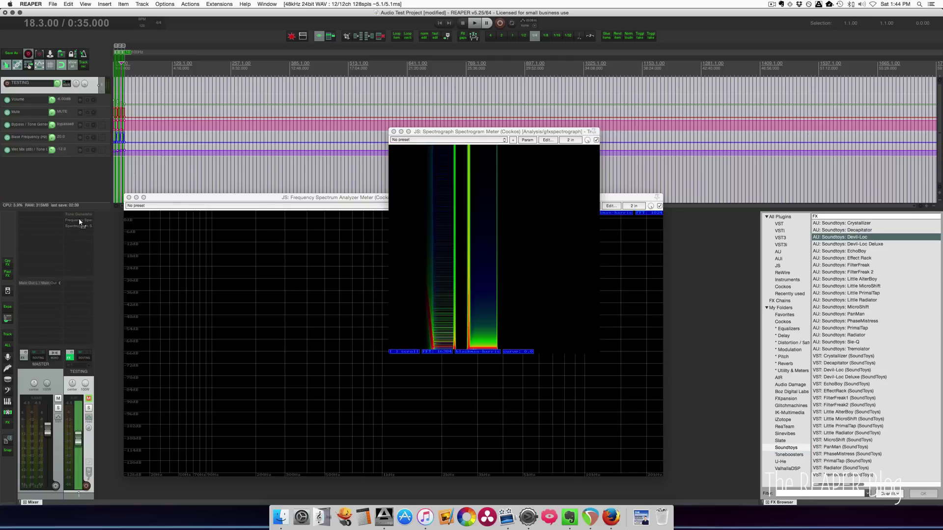
drag(79, 218, 80, 221)
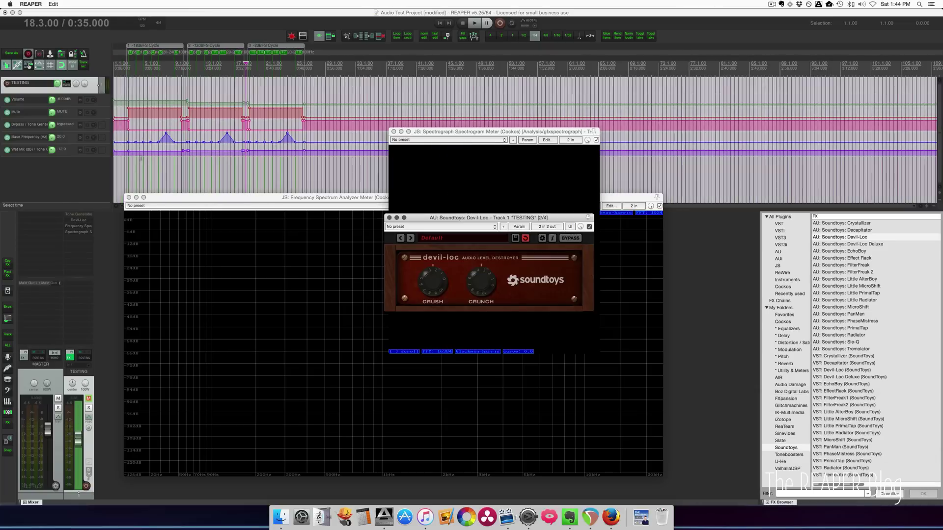
scroll(391, 99, up, 5)
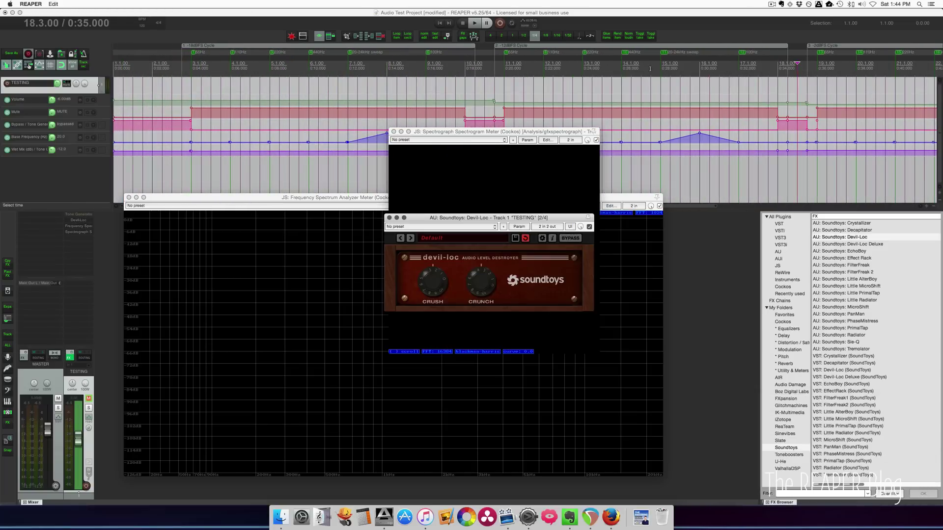
scroll(650, 69, right, 3)
Step: Play from marker 11 at bar 15, arranging Devil-Loc, analyzer and spectrogram windows side by side
click(582, 51)
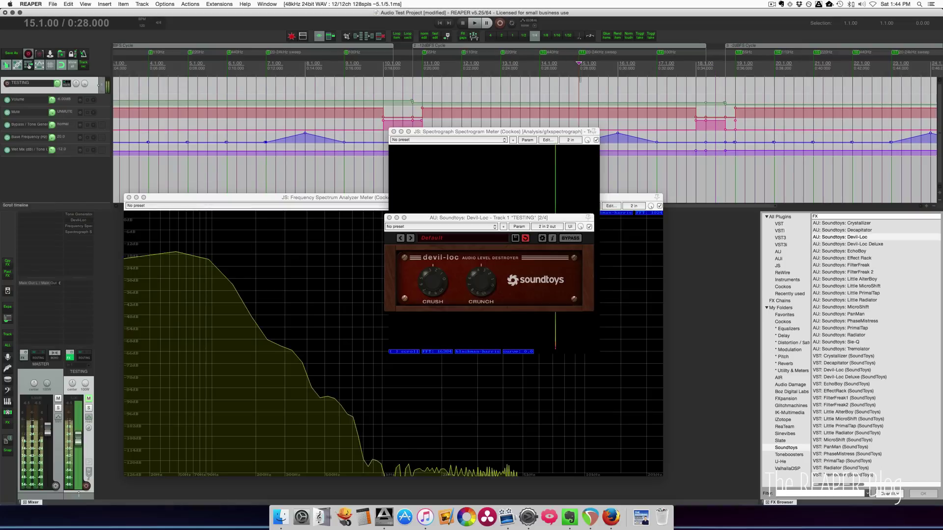
scroll(515, 103, up, 3)
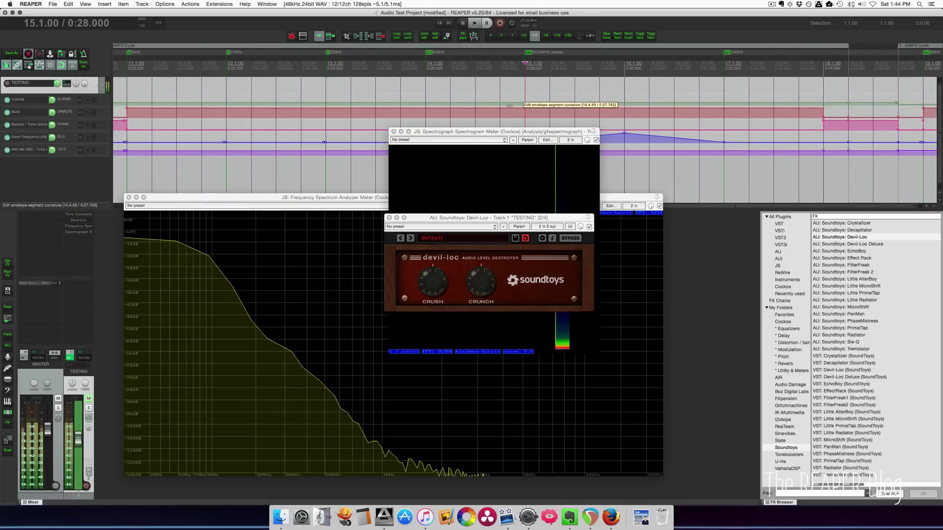
drag(490, 244, 733, 202)
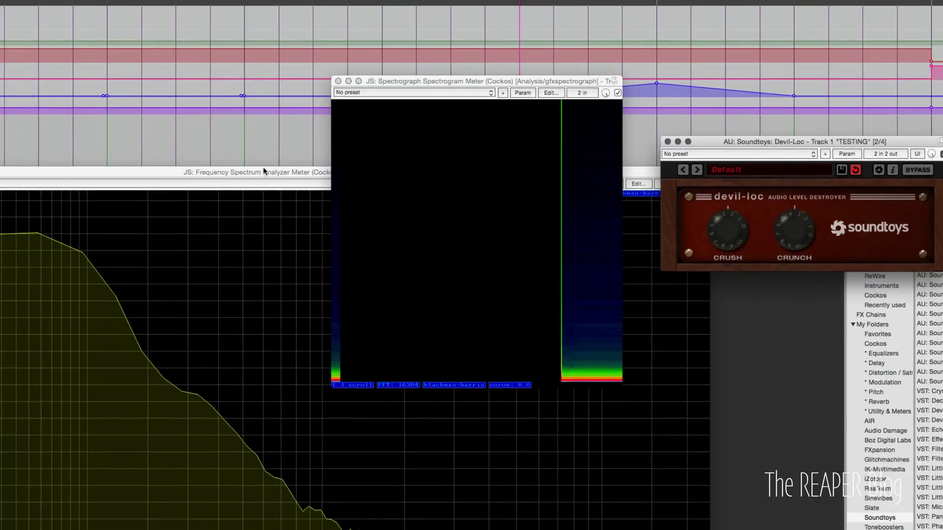
drag(265, 172, 296, 101)
drag(441, 81, 460, 65)
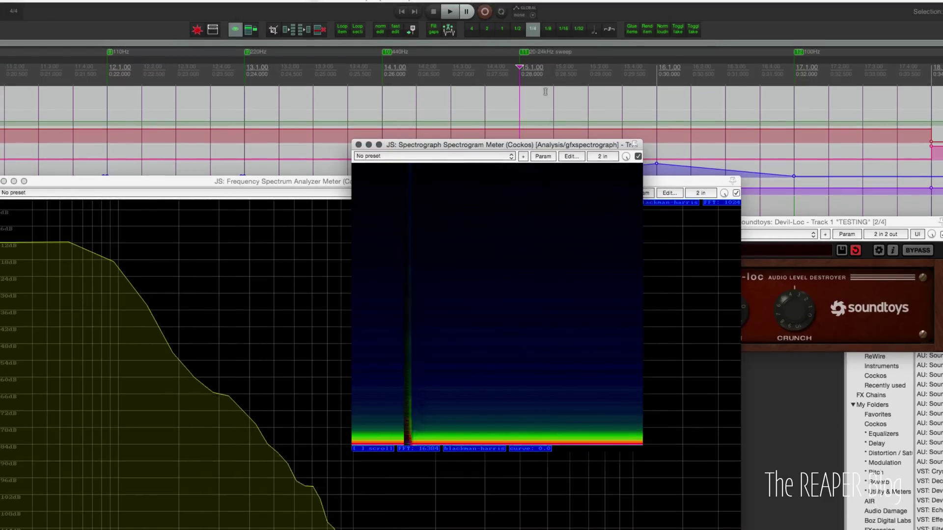
Step: Restart playback just after 15.1.00 to watch Devil-Loc's harmonic peaks on both meters
click(554, 90)
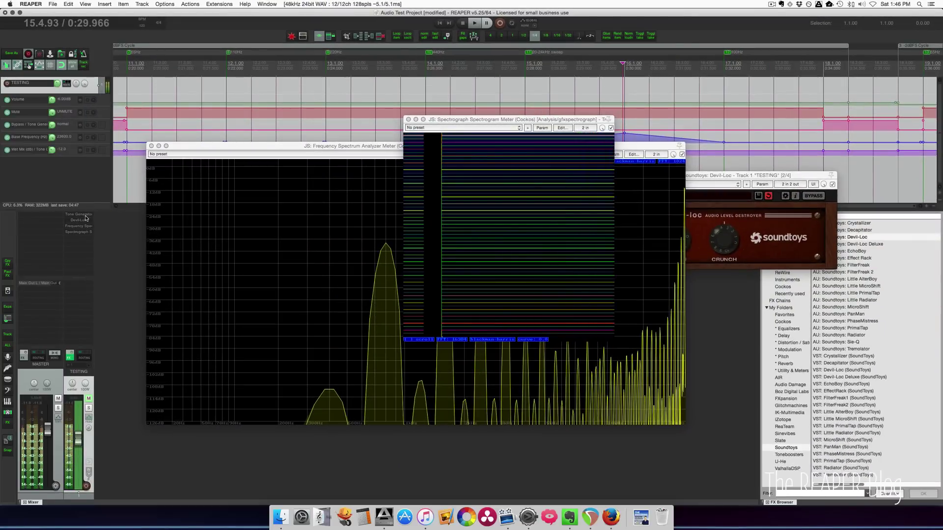
Step: Open the Tone Generator settings and bypass Devil-Loc so the harmonic peaks disappear
click(86, 216)
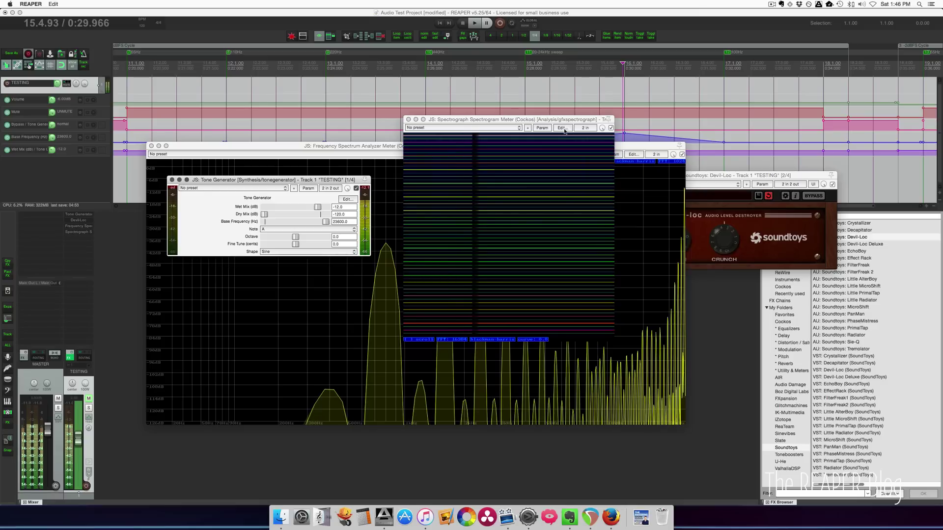
click(832, 185)
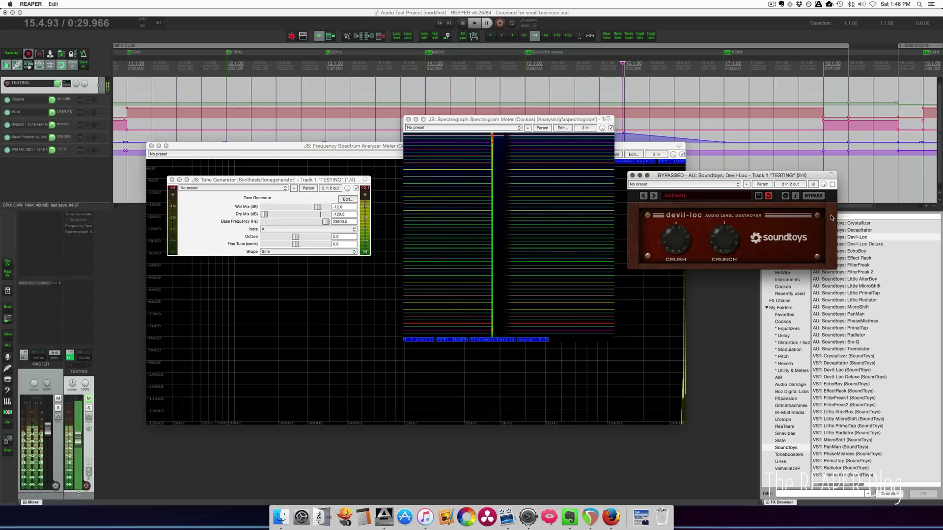